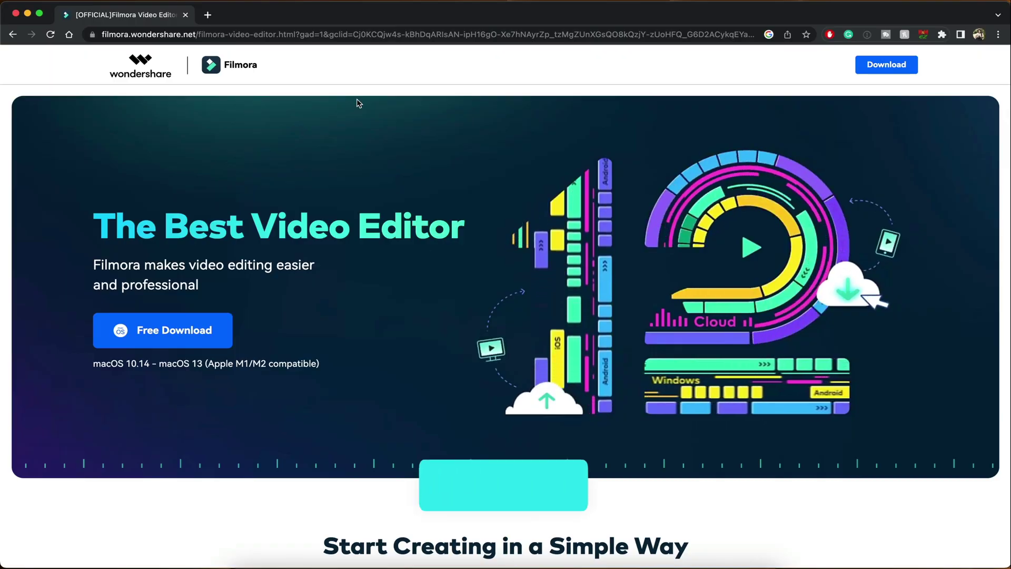
Start the macOS Filmora installer download with the website's Free Download button.
left_click(194, 335)
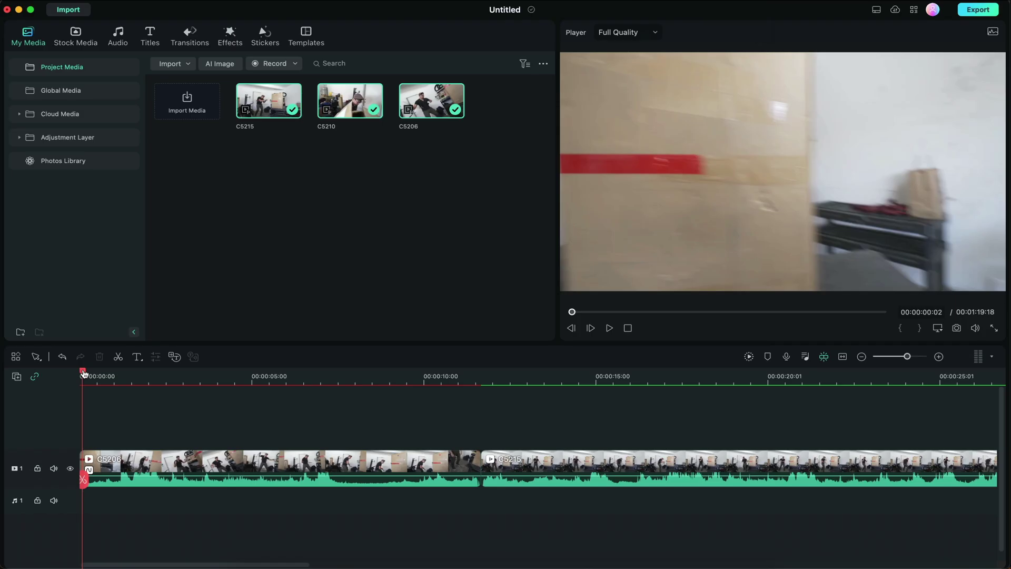
Scrub the opening seconds of the footage, then select clip C5206 to show its video properties.
left_click_drag(84, 373, 111, 386)
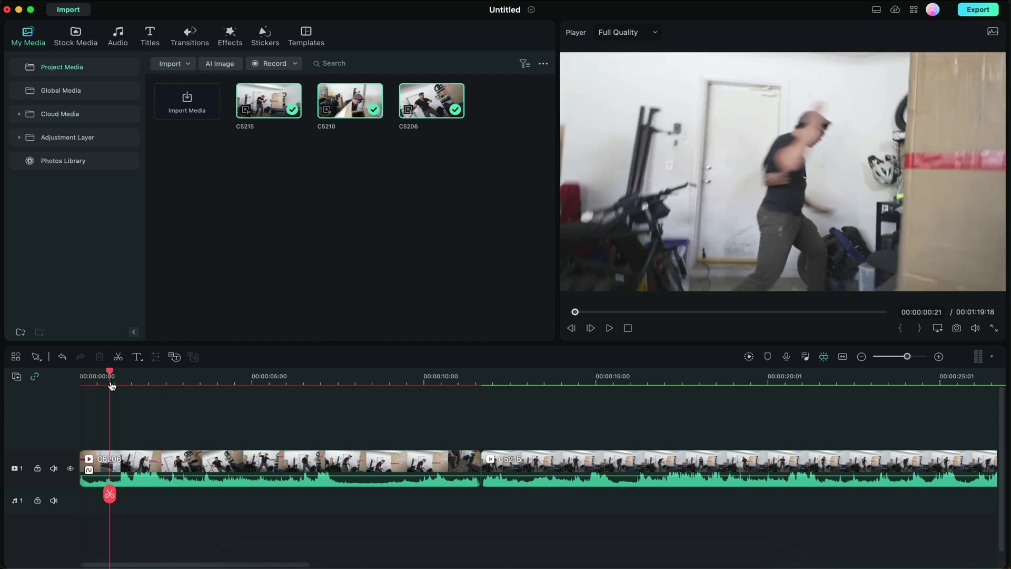
left_click(109, 465)
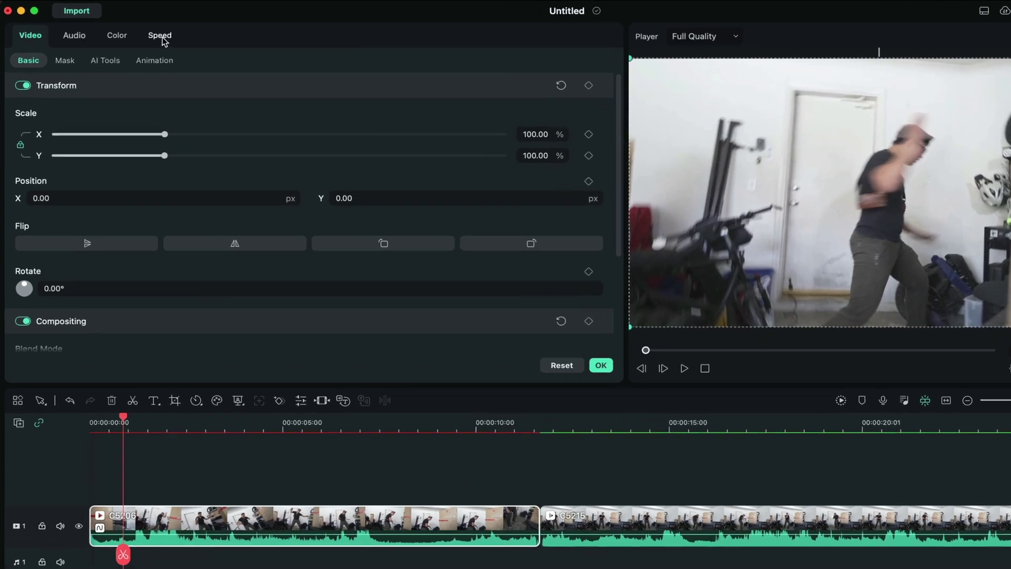
In C5206's Speed settings, choose Speed Ramping with the Customize preset.
left_click(142, 31)
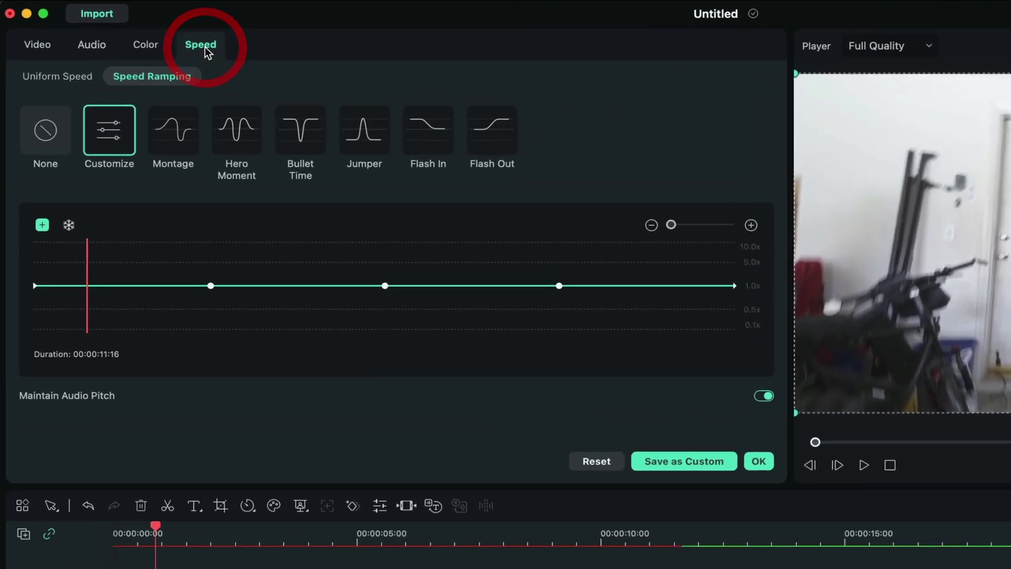
left_click(66, 85)
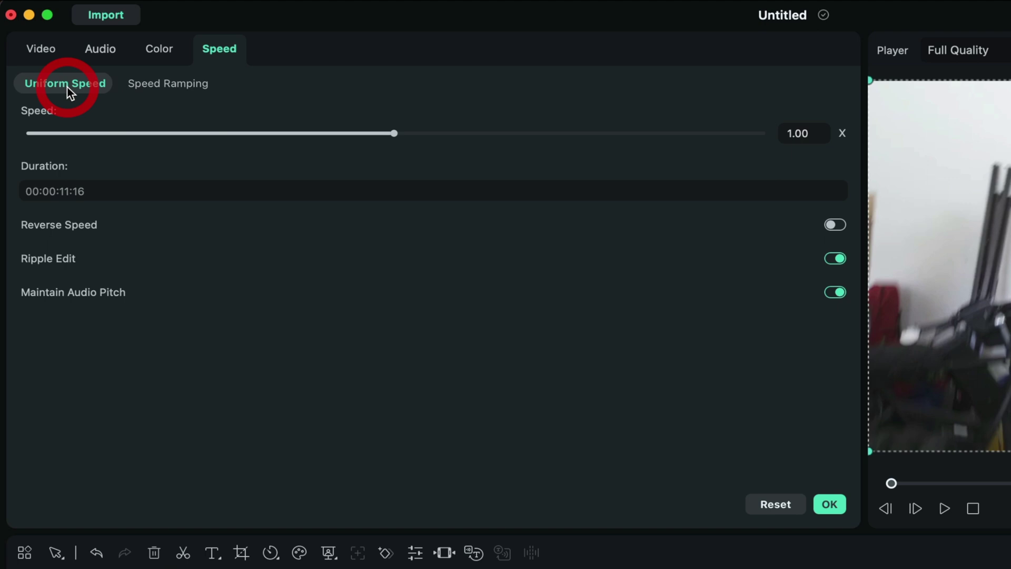
left_click(152, 84)
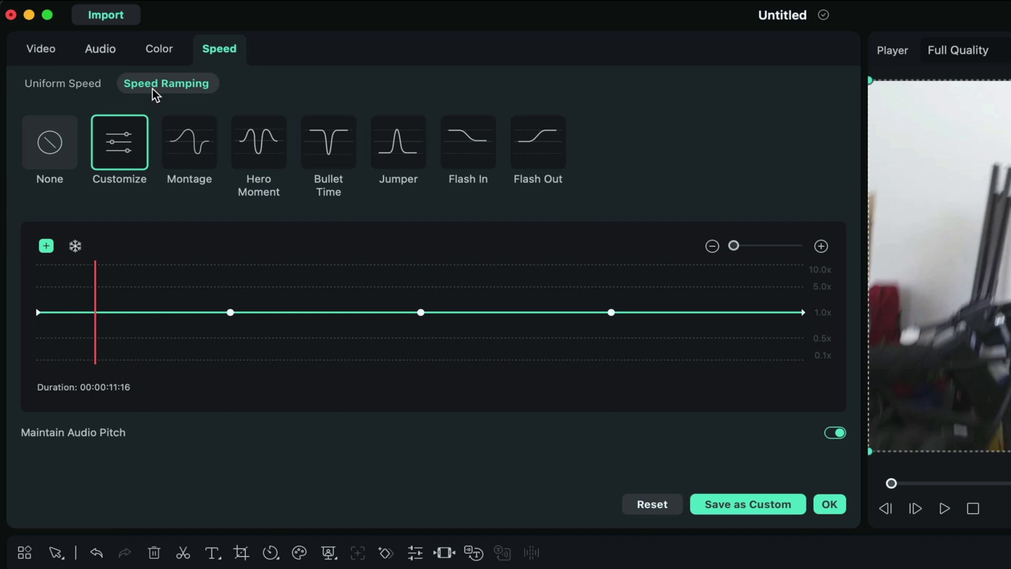
left_click(145, 153)
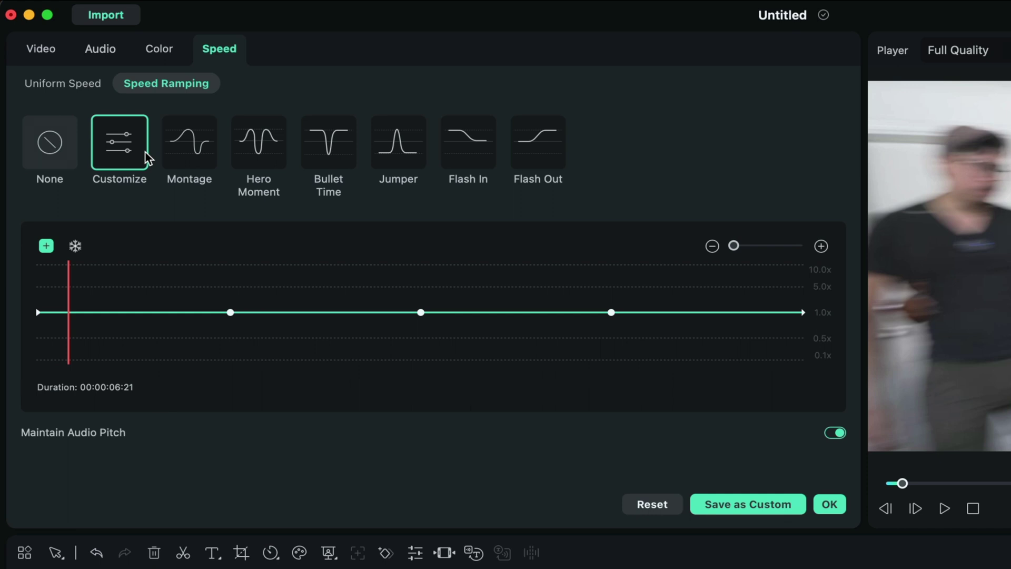
left_click(202, 157)
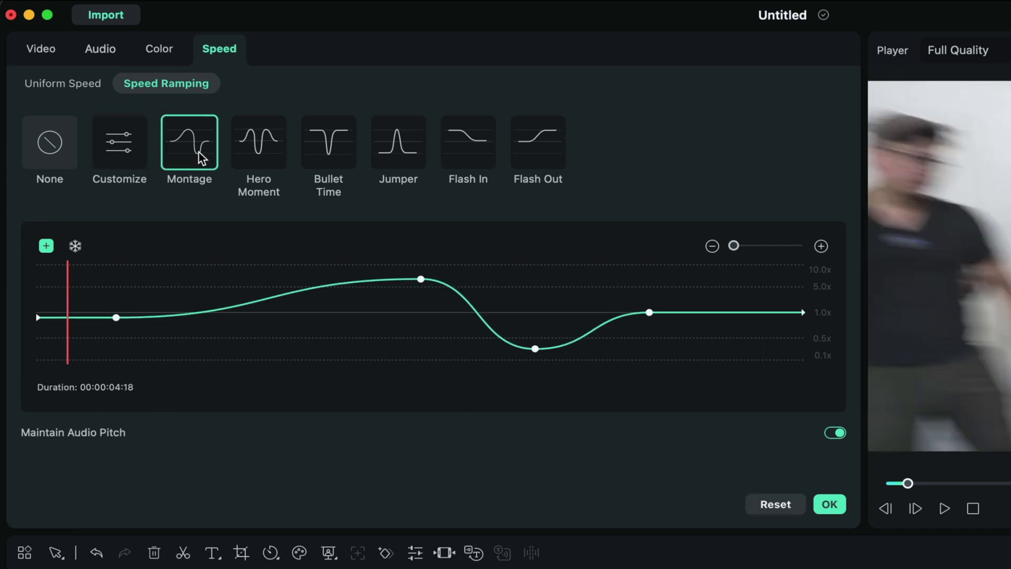
left_click(260, 159)
left_click(316, 165)
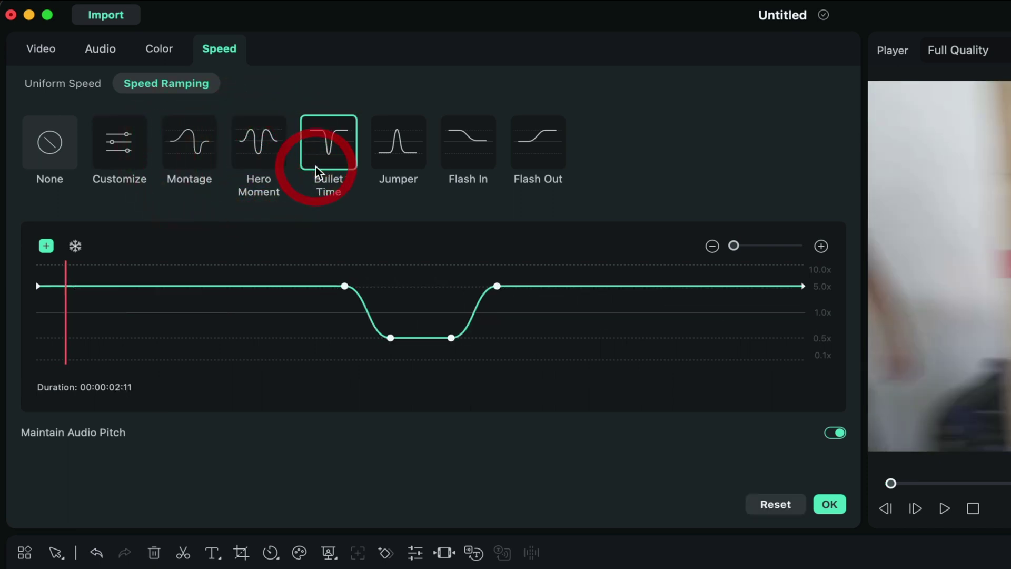
left_click_drag(345, 286, 300, 286)
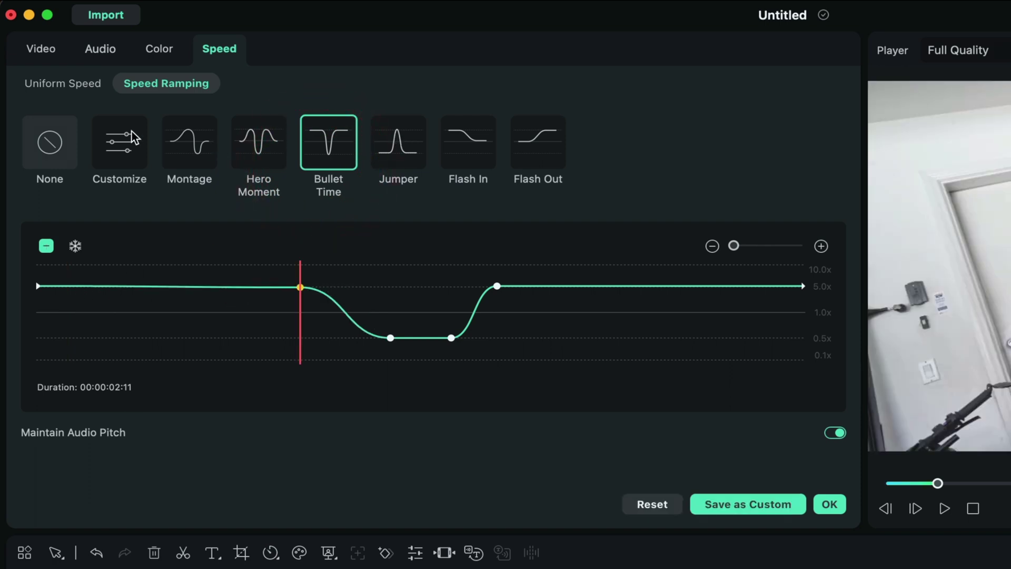
left_click(119, 144)
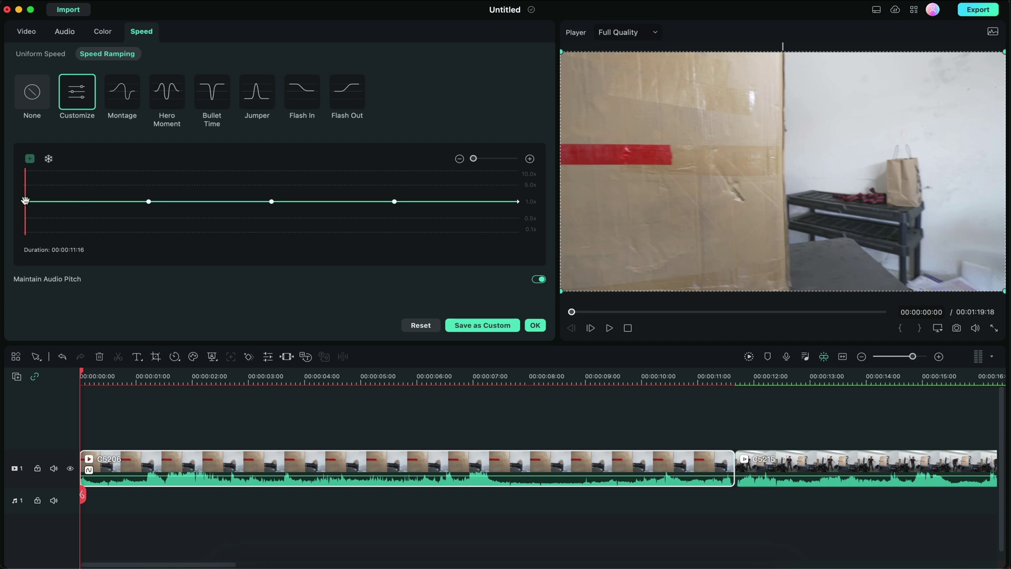
Raise the clip's starting speed to 4.8x and preview the ramp.
left_click_drag(25, 201, 27, 185)
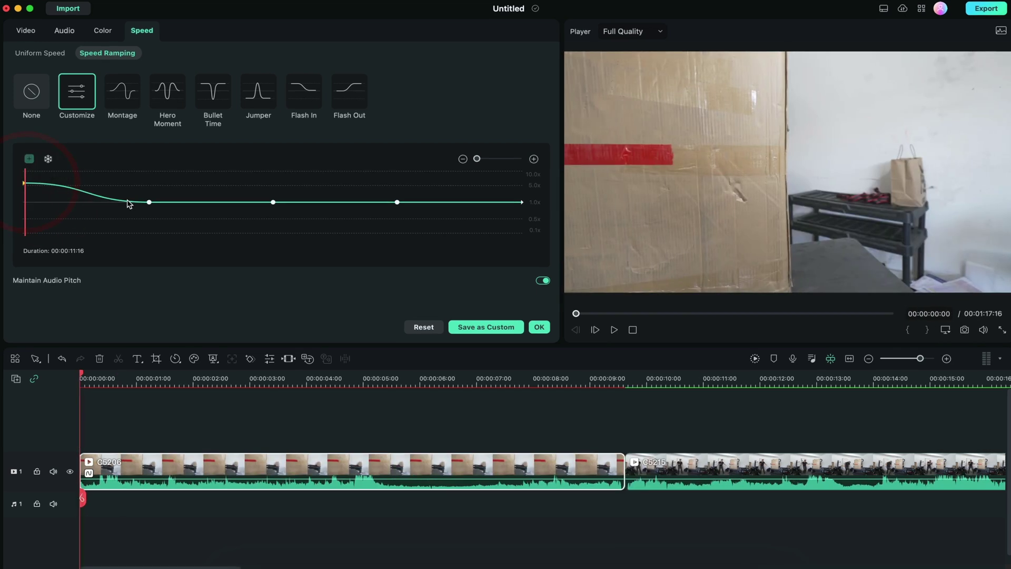
left_click(128, 200)
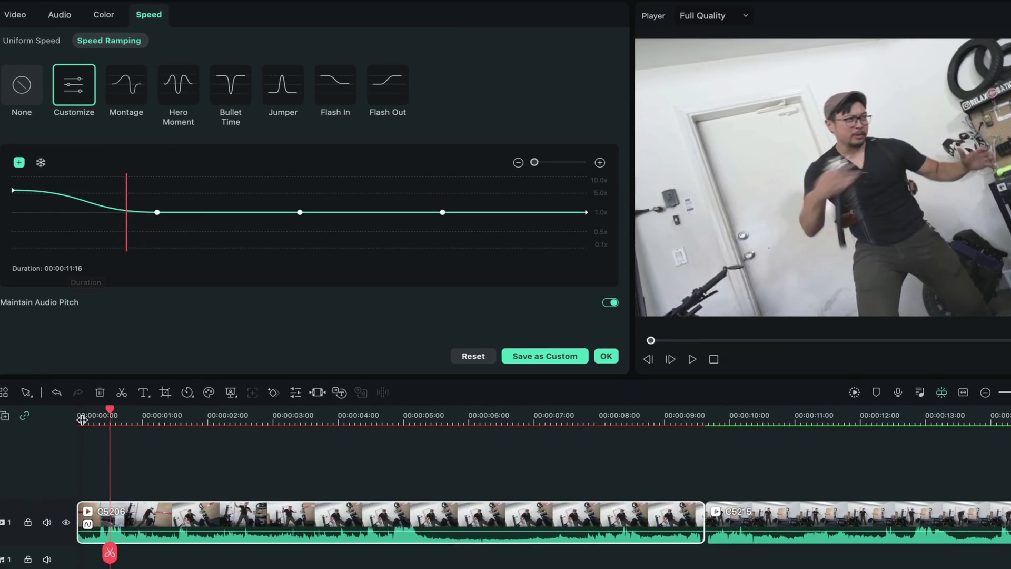
left_click(80, 417)
key("space")
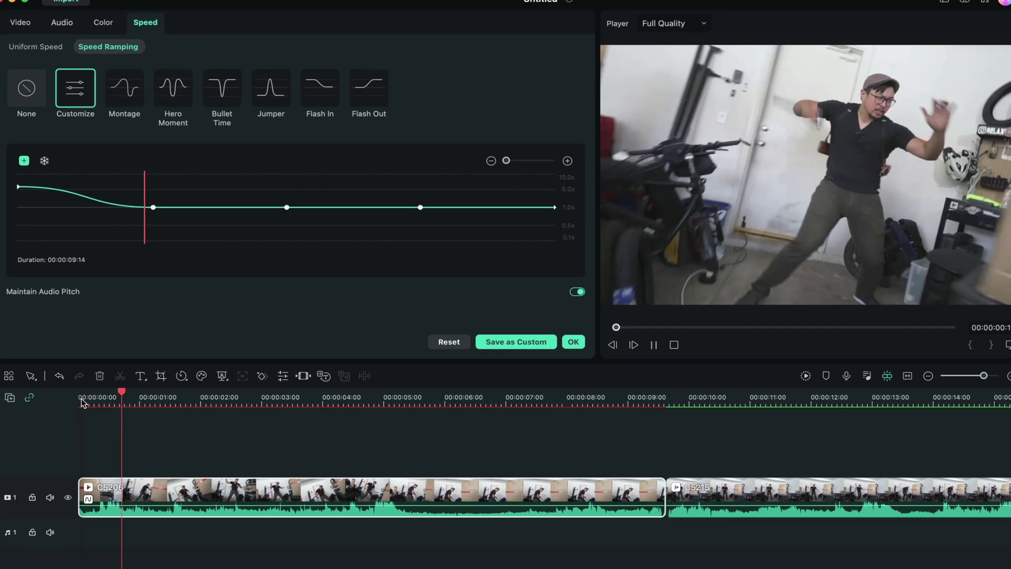
key("space")
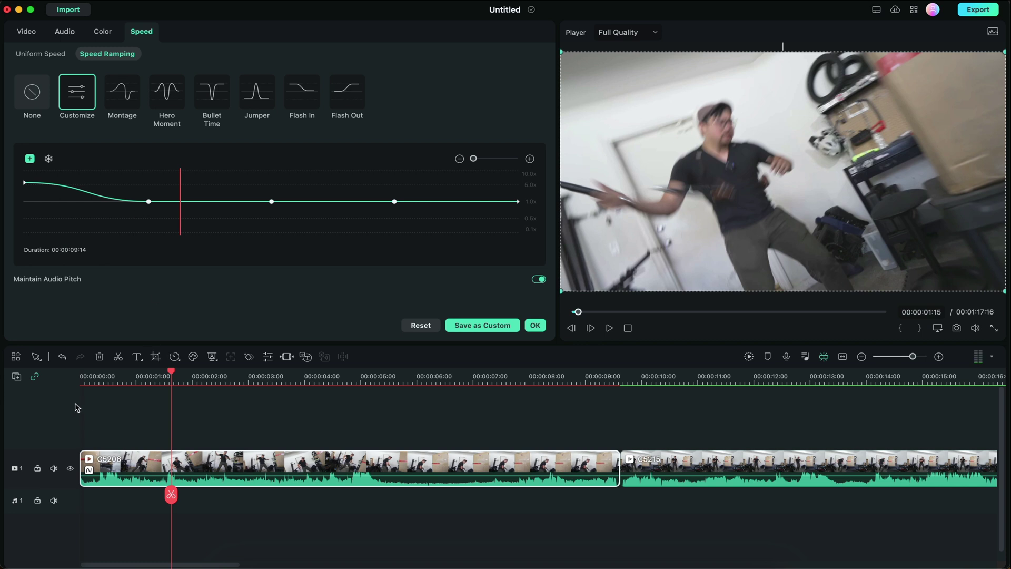
Lower the starting speed slightly and move the return-to-1.0x point earlier on the curve.
left_click(84, 378)
left_click_drag(85, 374, 66, 363)
left_click_drag(25, 182, 25, 188)
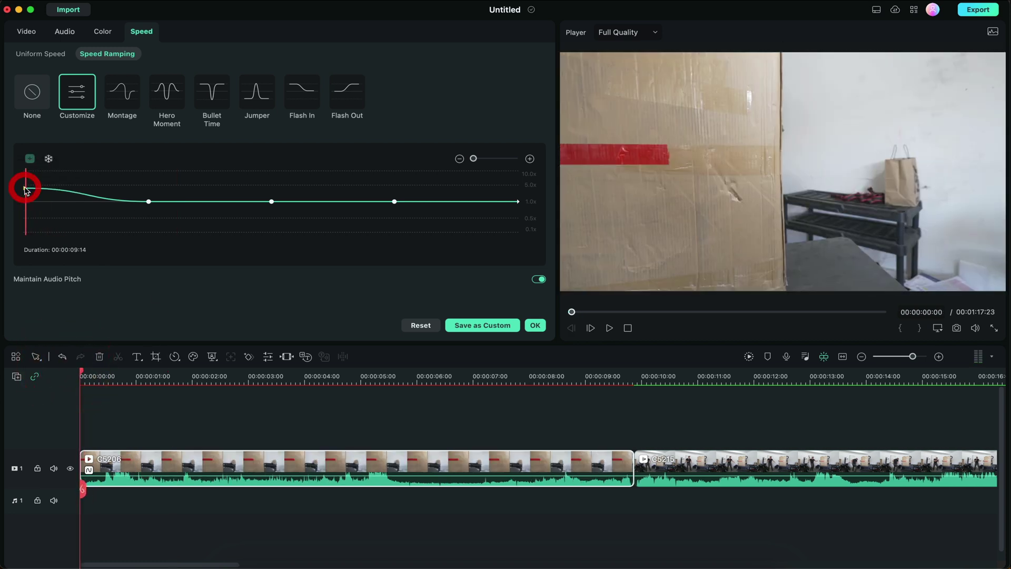
left_click(148, 202)
left_click_drag(147, 202, 106, 202)
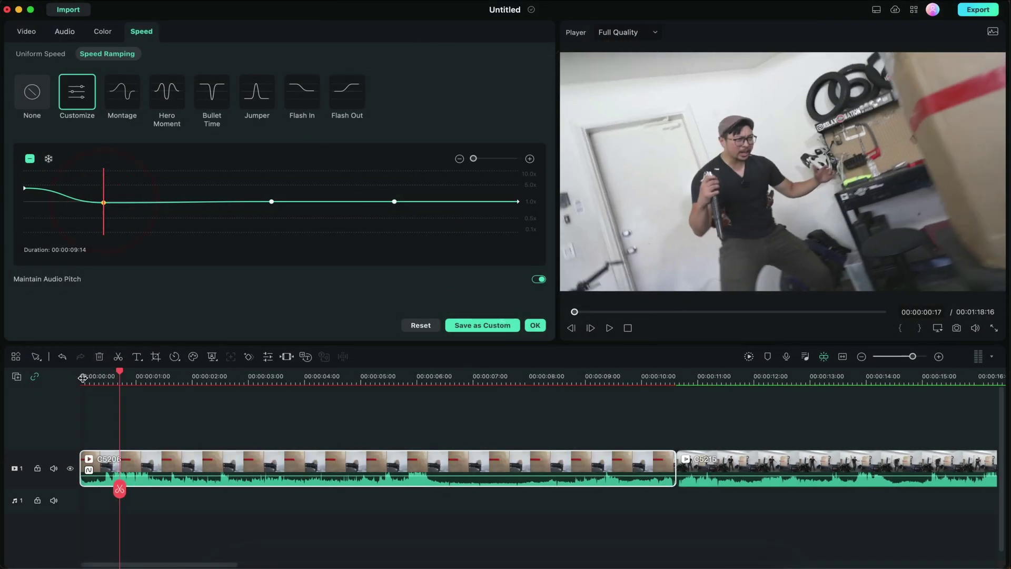
Play the ramped clip from the start and scrub to about 00:00:00:12.
left_click(82, 378)
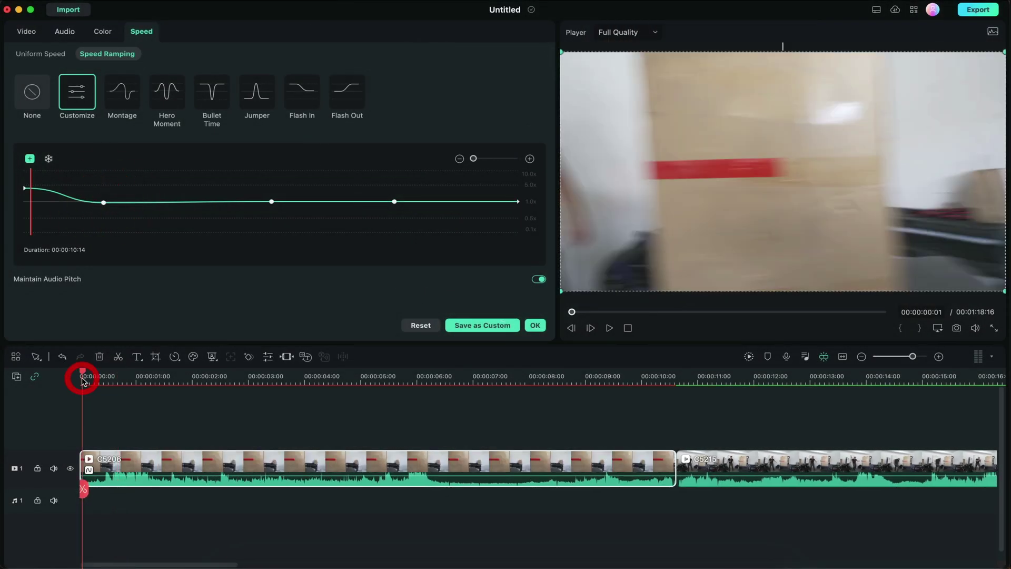
key("space")
key("space")
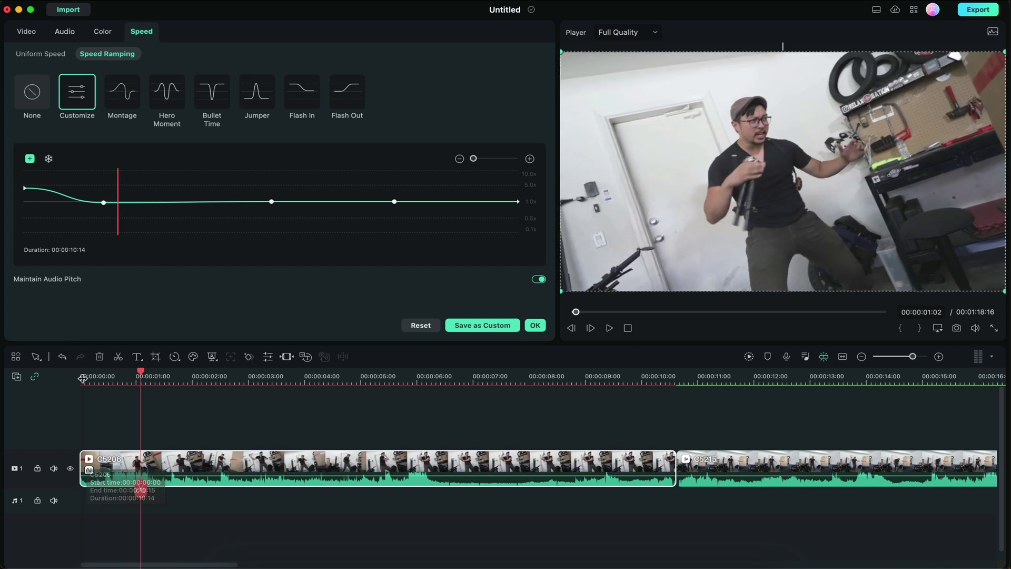
left_click(83, 379)
mouse_move(84, 377)
left_mouse_down()
mouse_move(185, 376)
mouse_move(114, 378)
mouse_move(151, 384)
left_mouse_up()
Move the middle speed keyframe earlier at 1.4x, then adjust it to about 2.5x, previewing each change.
mouse_move(271, 202)
left_mouse_down()
mouse_move(135, 203)
mouse_move(136, 191)
left_mouse_up()
left_click(83, 380)
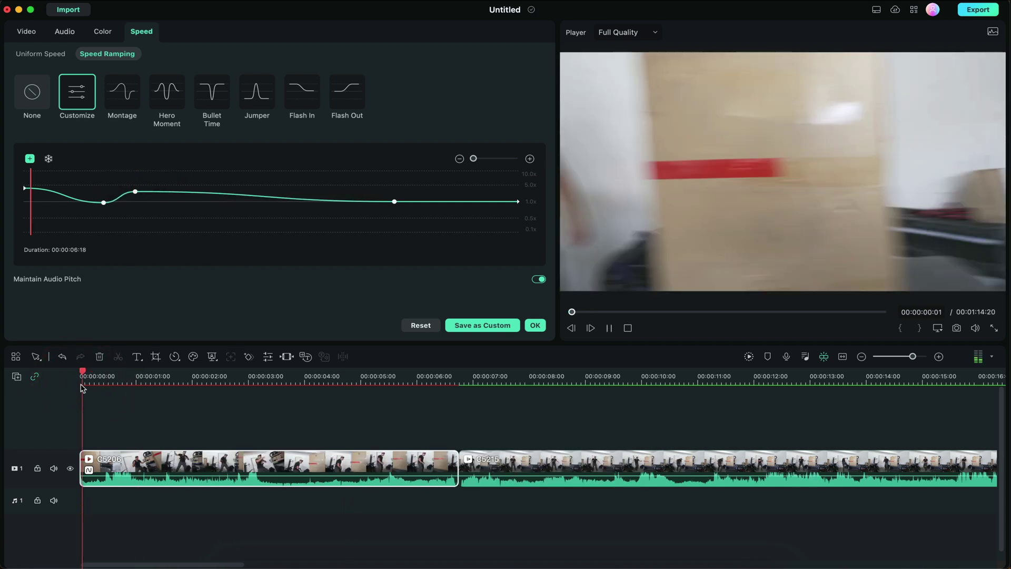
key("space")
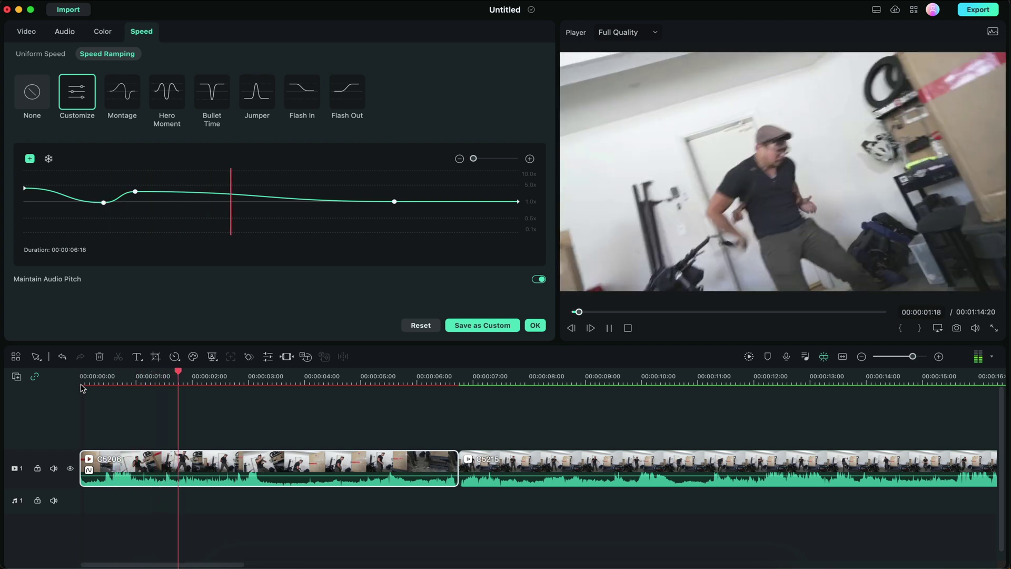
key("space")
left_click_drag(137, 191, 141, 197)
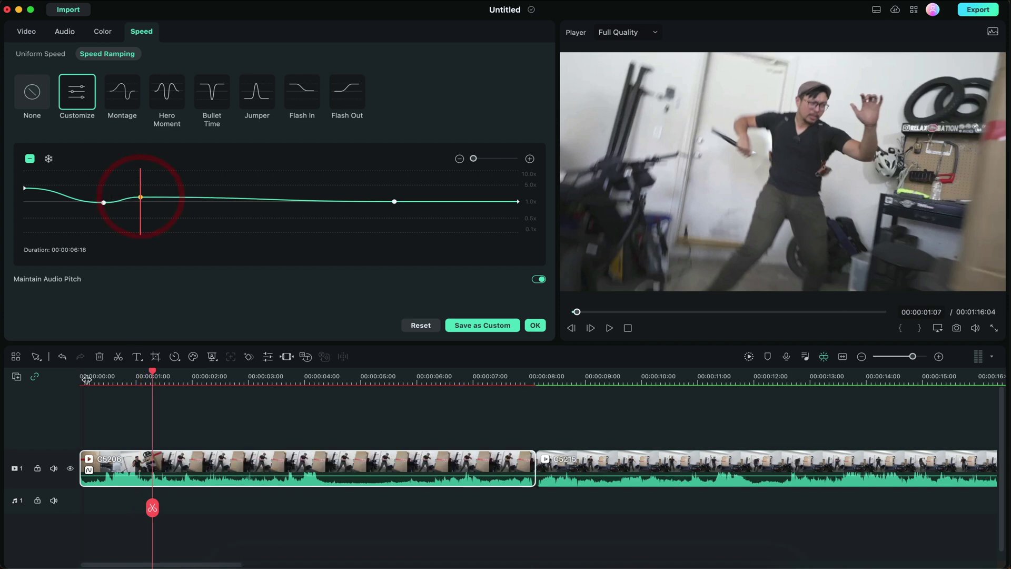
left_click(83, 375)
key("space")
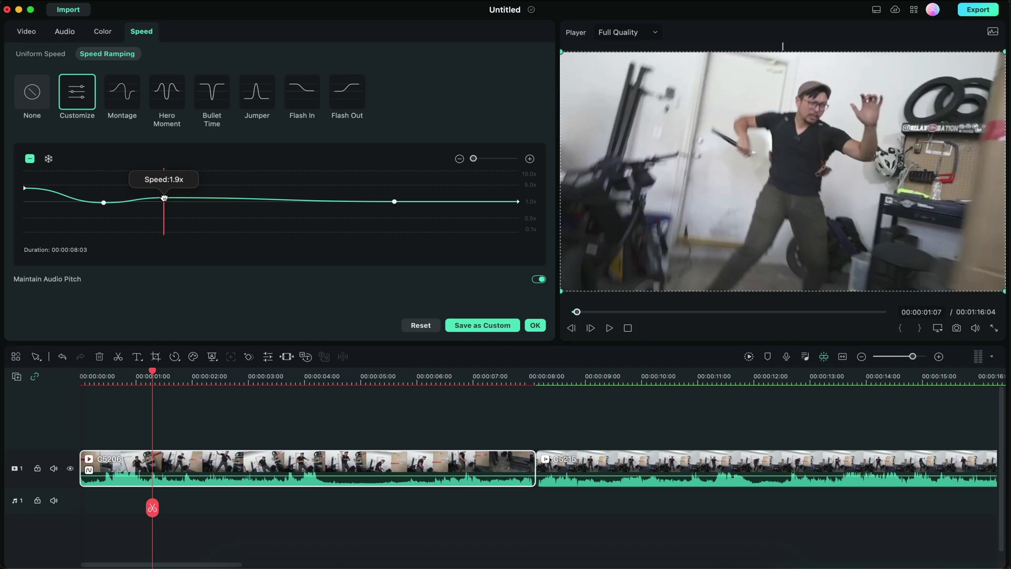
Lower the ramp keyframe to about 1.7x, nudge it earlier, and place the playhead at 00:00:04:11.
left_click_drag(163, 198, 164, 199)
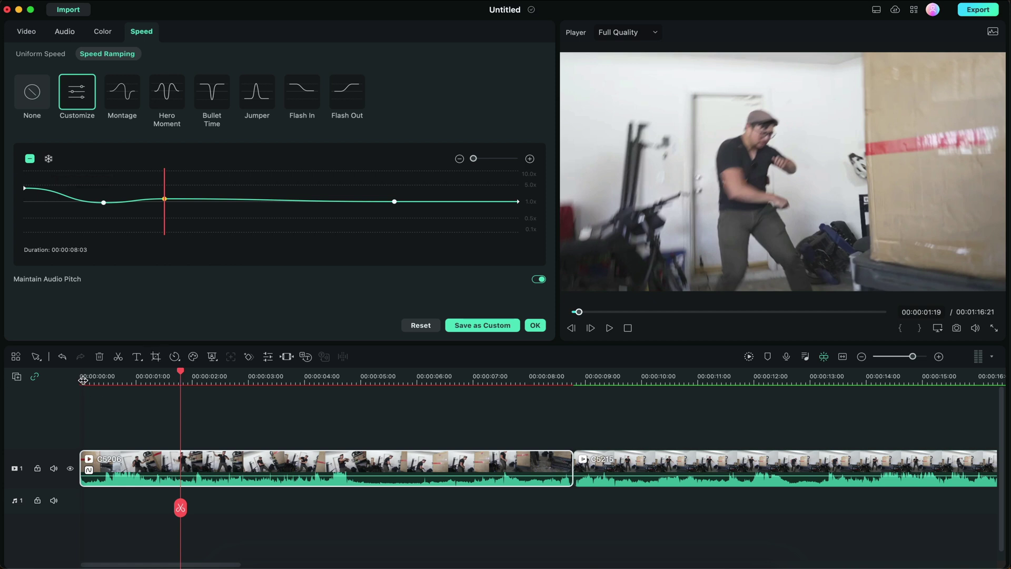
left_click_drag(394, 201, 388, 198)
left_click(291, 395)
left_click_drag(292, 395, 334, 366)
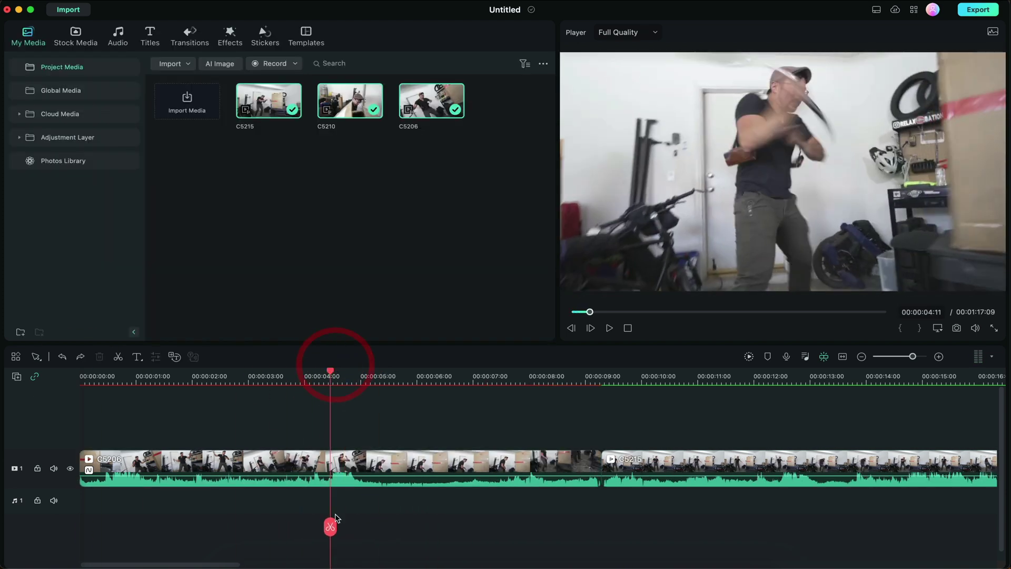
Split C5206 at 00:00:04:11 and delete its tail.
left_click(330, 527)
left_click(390, 459)
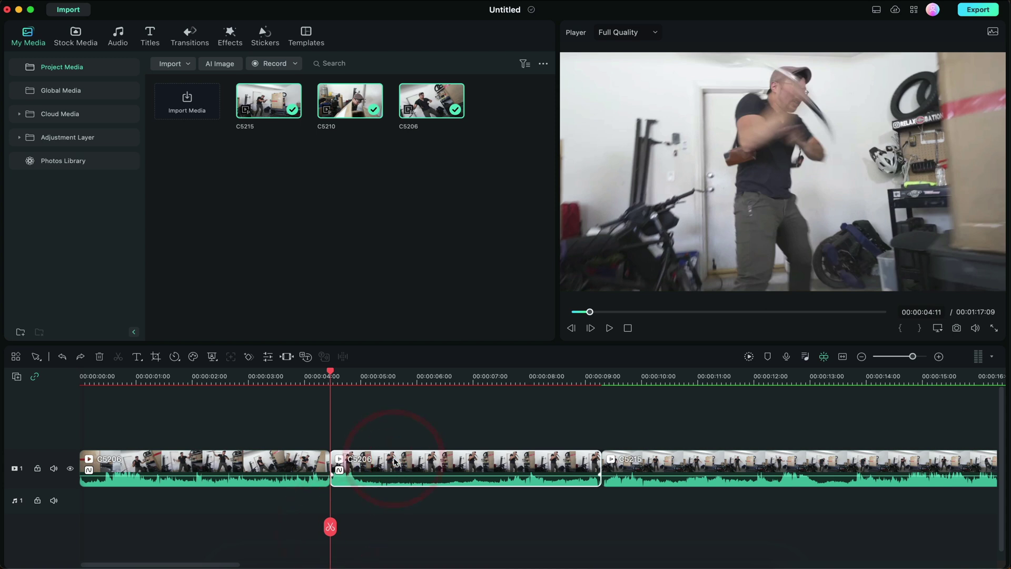
key("Delete")
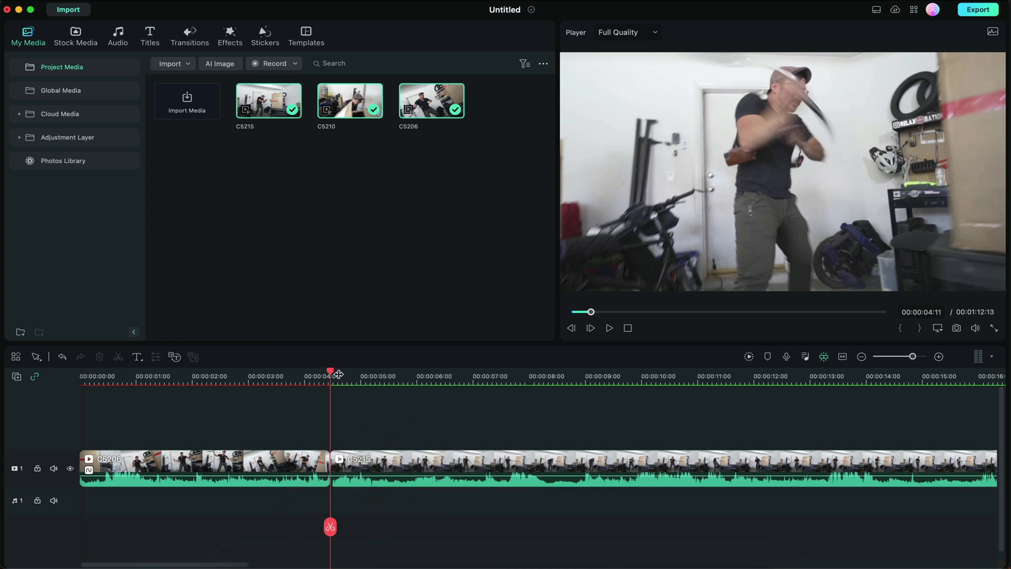
Play the edit, then split C5215 at 00:00:04:13.
left_click_drag(330, 369, 87, 371)
key("space")
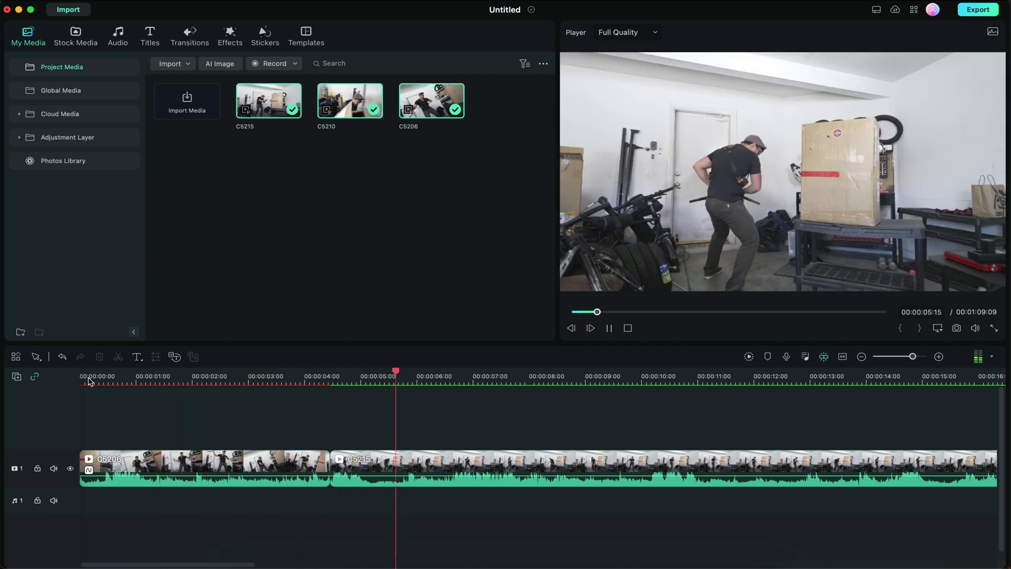
left_click(332, 377)
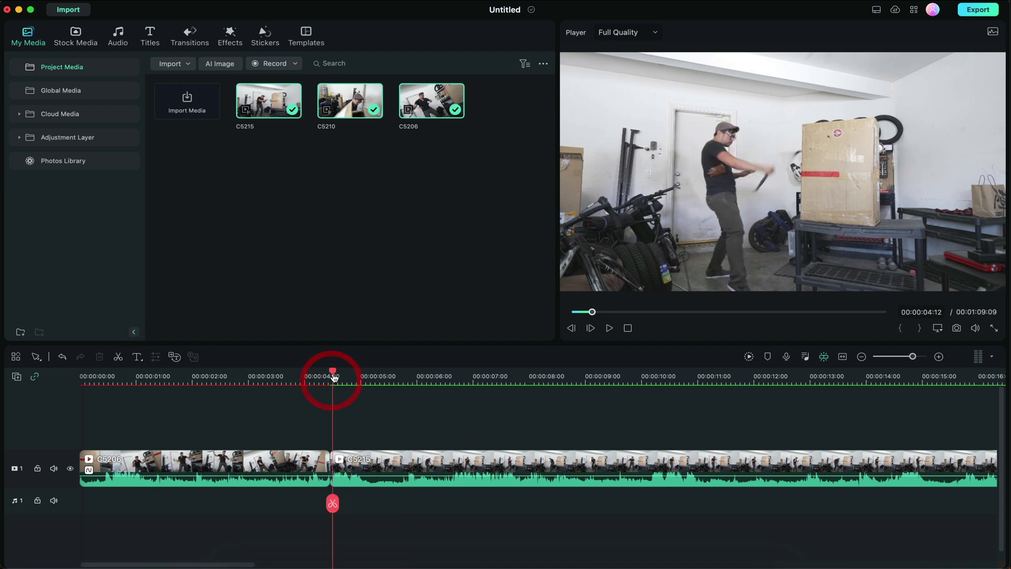
mouse_move(335, 374)
left_mouse_down()
mouse_move(354, 374)
mouse_move(335, 374)
left_mouse_up()
left_click(336, 498)
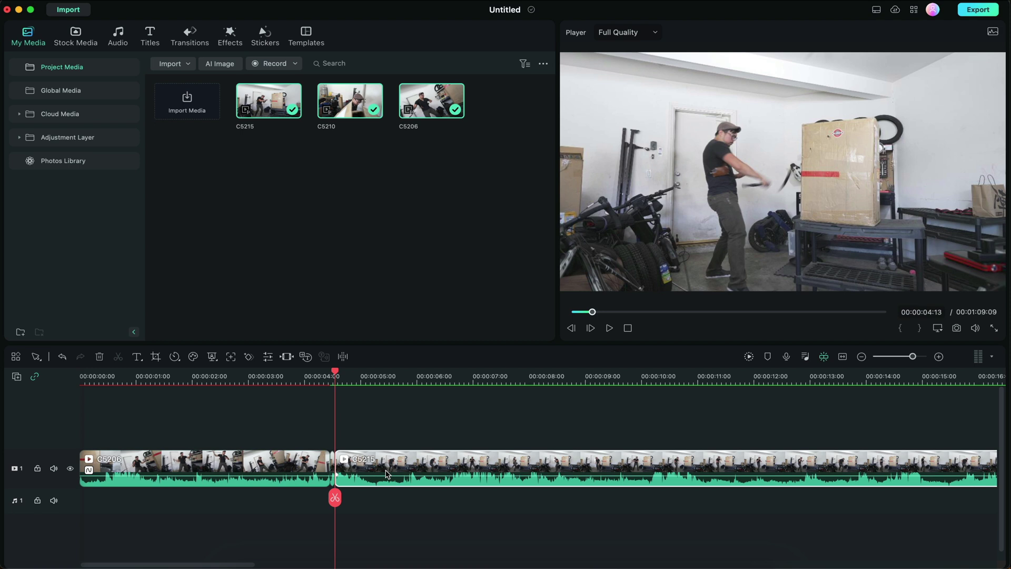
Delete C5215 so C5210 follows C5206, and play back the 00:00:06:06 sequence.
key("Delete")
key("space")
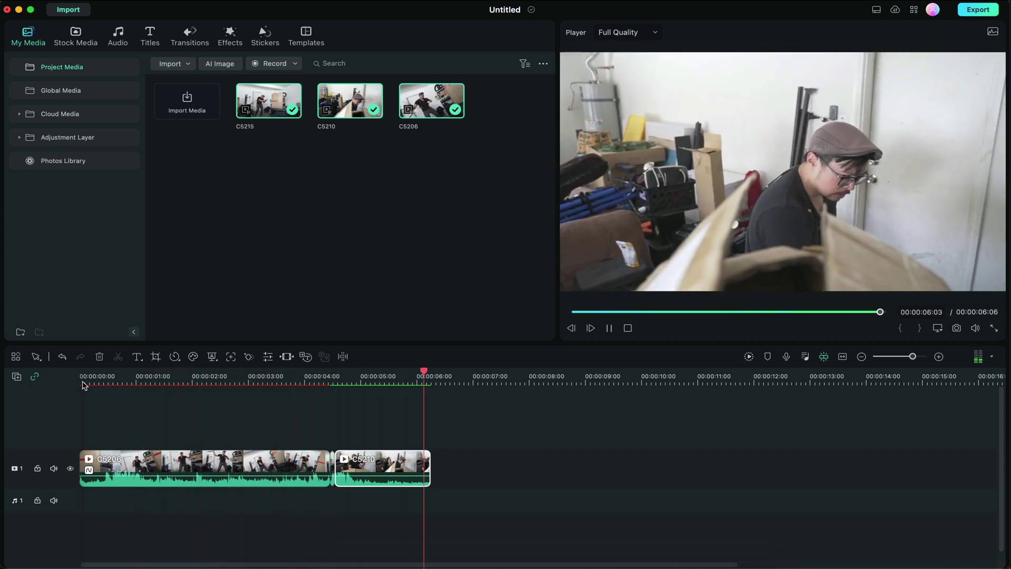
left_click(82, 385)
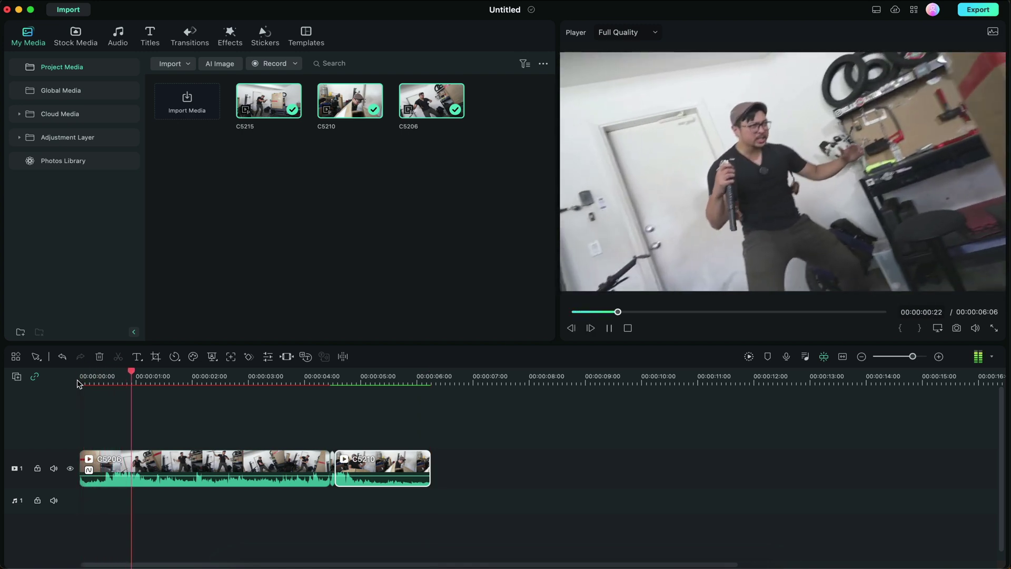